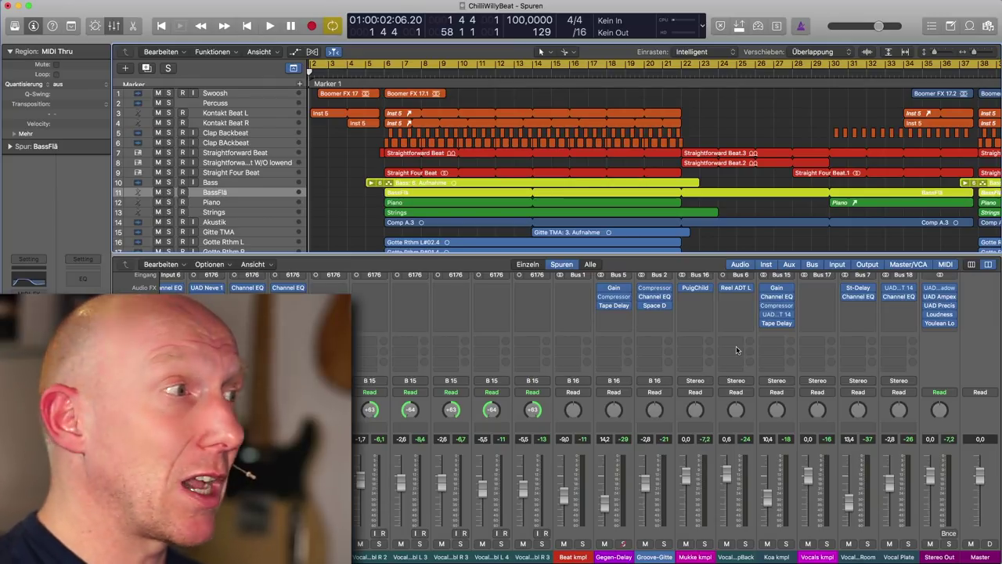
# Set the output of the UAD Precision Limiter on the Stereo Out channel to -1 dB
pyautogui.click(943, 306)
pyautogui.moveTo(560, 196); pyautogui.dragTo(738, 168)
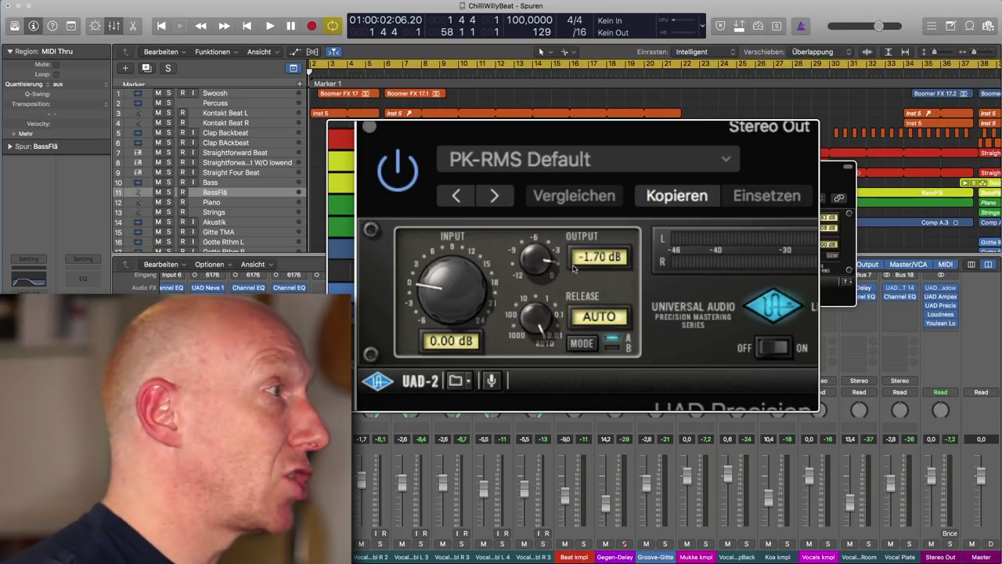
pyautogui.click(588, 259)
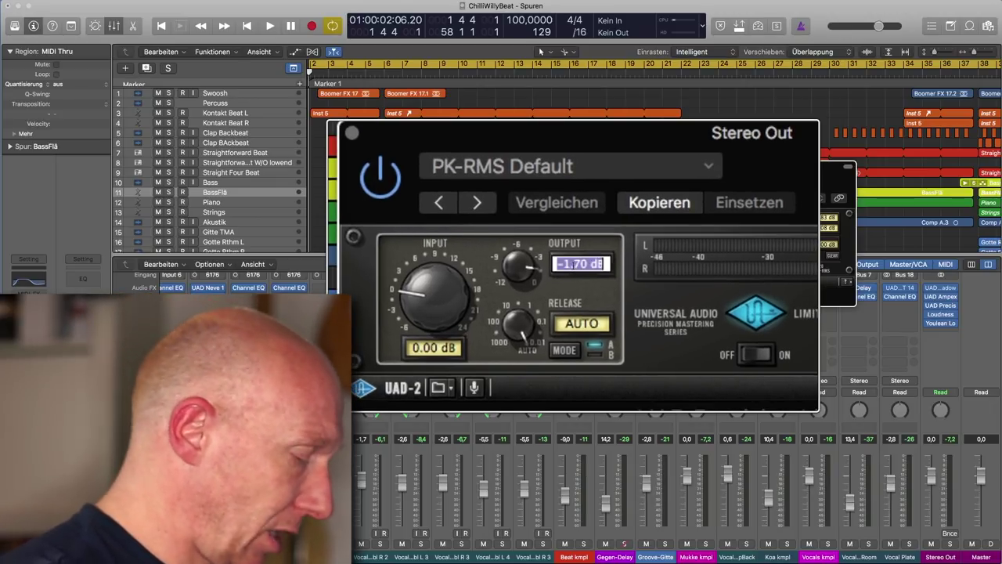
pyautogui.write('-1')
pyautogui.press('Return')
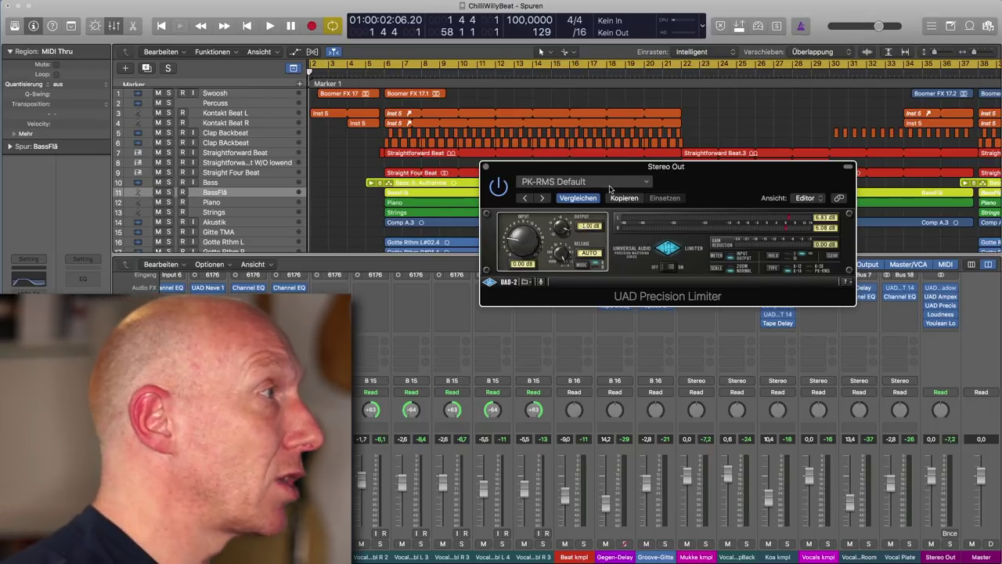
# Open the Youlean Loudness Meter on the Stereo Out channel and close the Precision Limiter window
pyautogui.moveTo(706, 173); pyautogui.dragTo(446, 68)
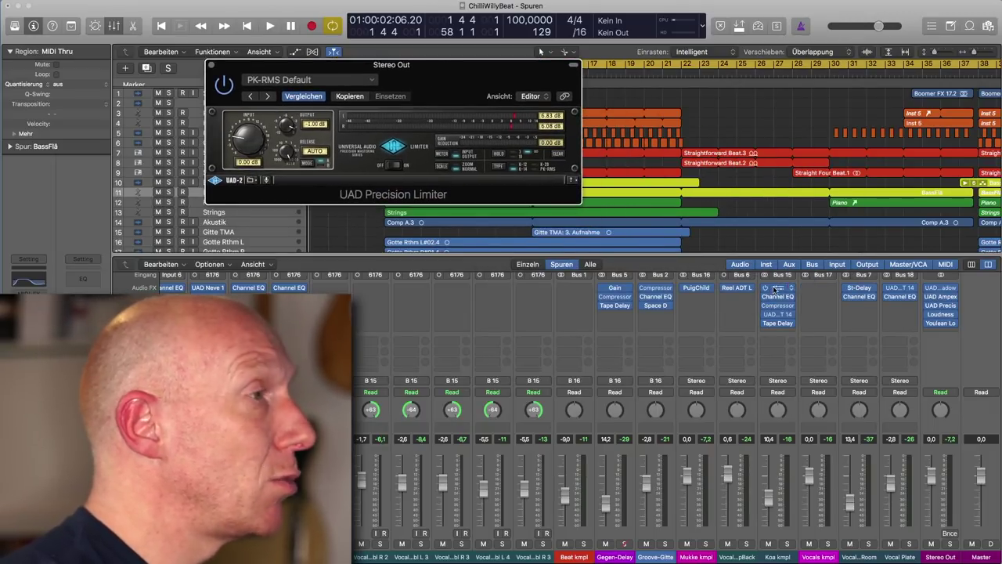
pyautogui.click(941, 324)
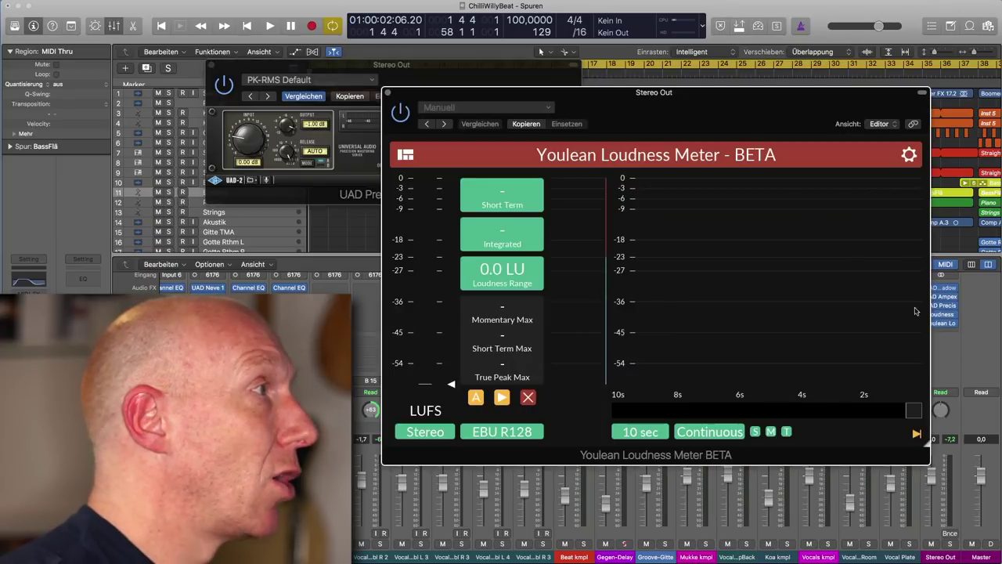
pyautogui.moveTo(675, 104); pyautogui.dragTo(711, 139)
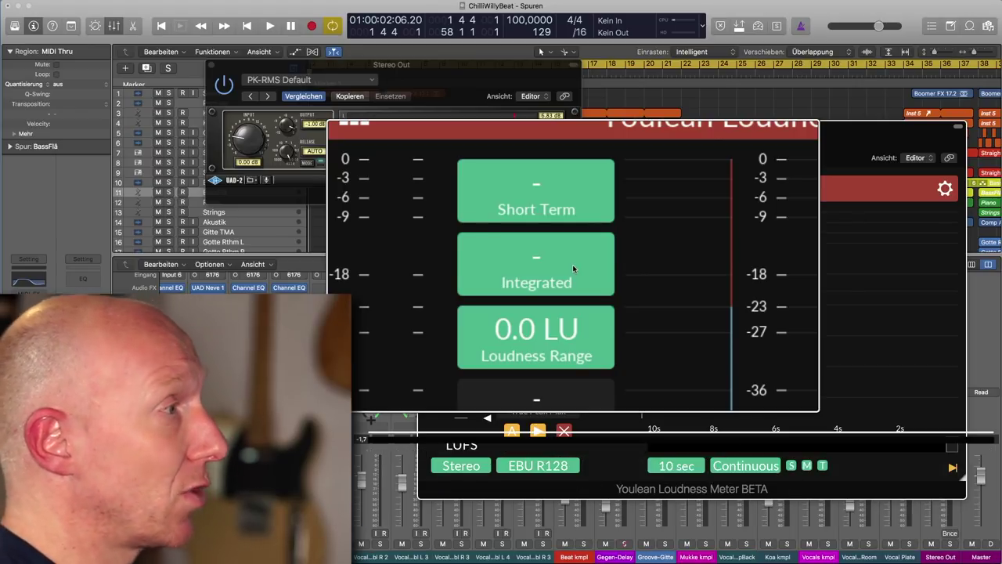
pyautogui.scroll(-2, 572, 264)
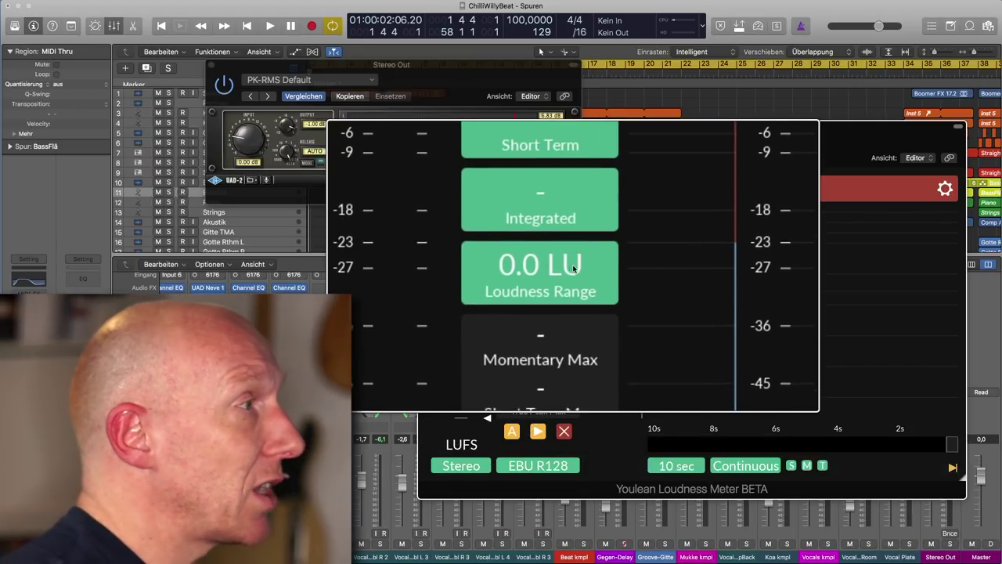
pyautogui.hscroll(2, 572, 264)
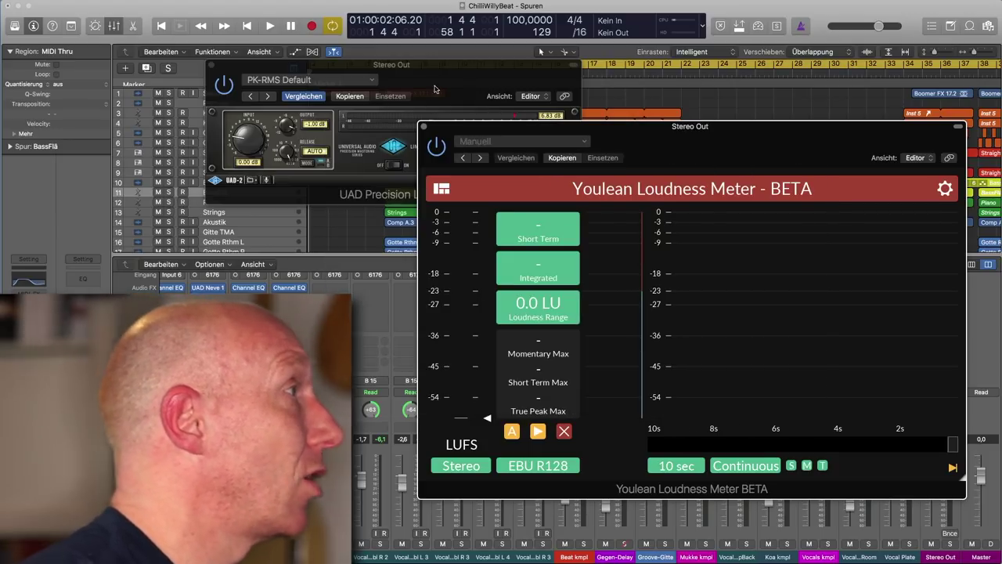
pyautogui.click(212, 68)
pyautogui.click(211, 67)
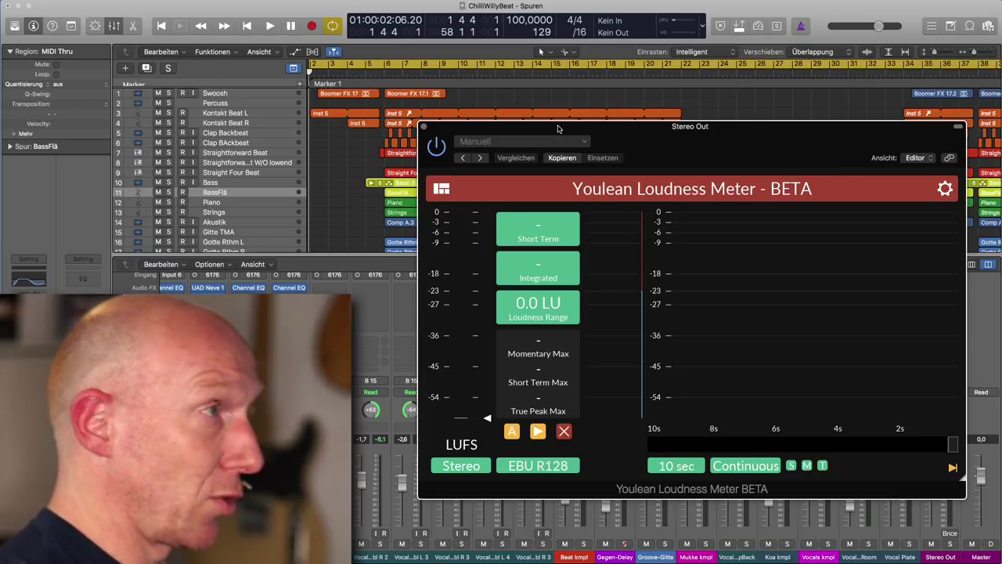
# Play the song to measure its loudness, stop playback and close the loudness meter
pyautogui.press('space')
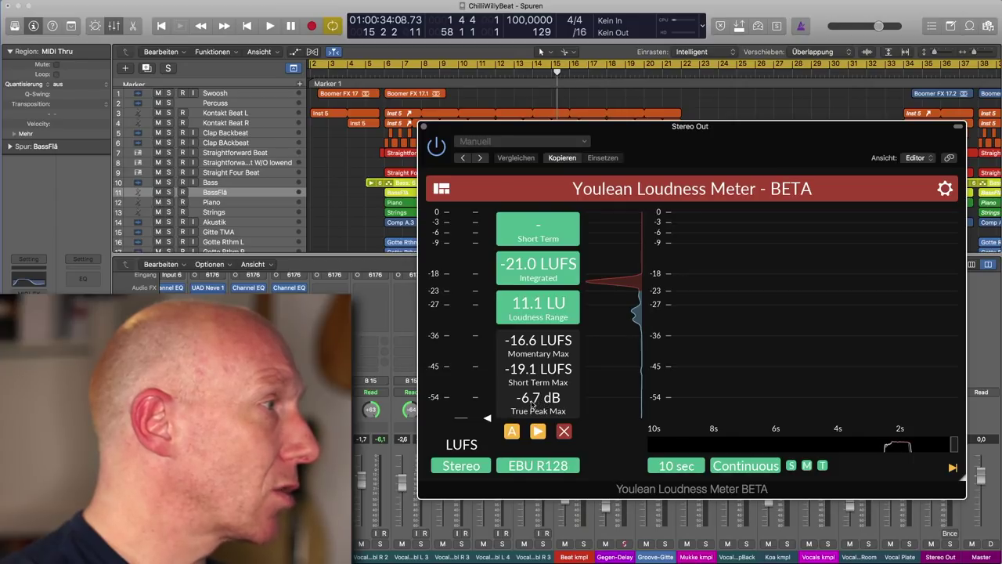
pyautogui.moveTo(805, 138); pyautogui.dragTo(726, 125)
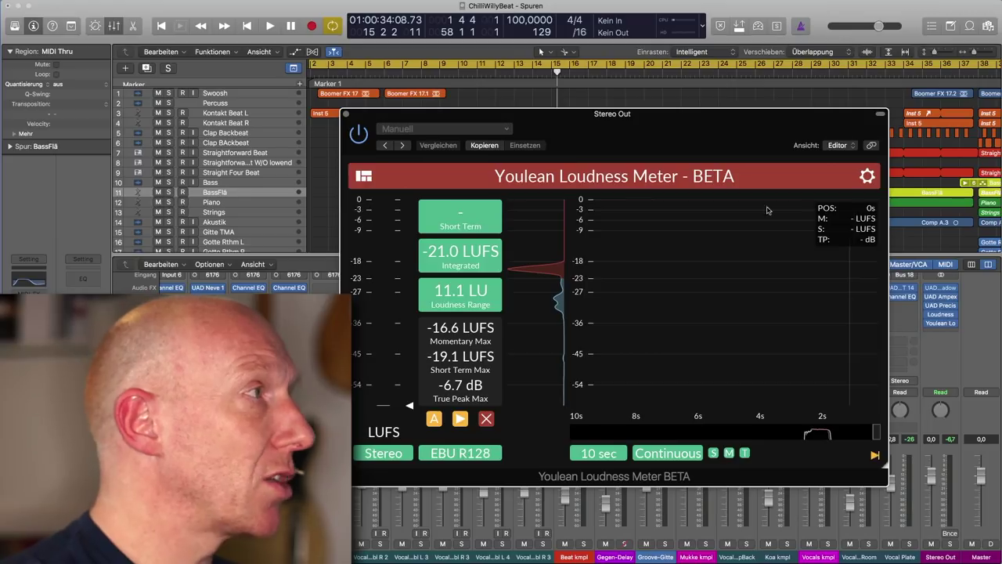
pyautogui.click(345, 115)
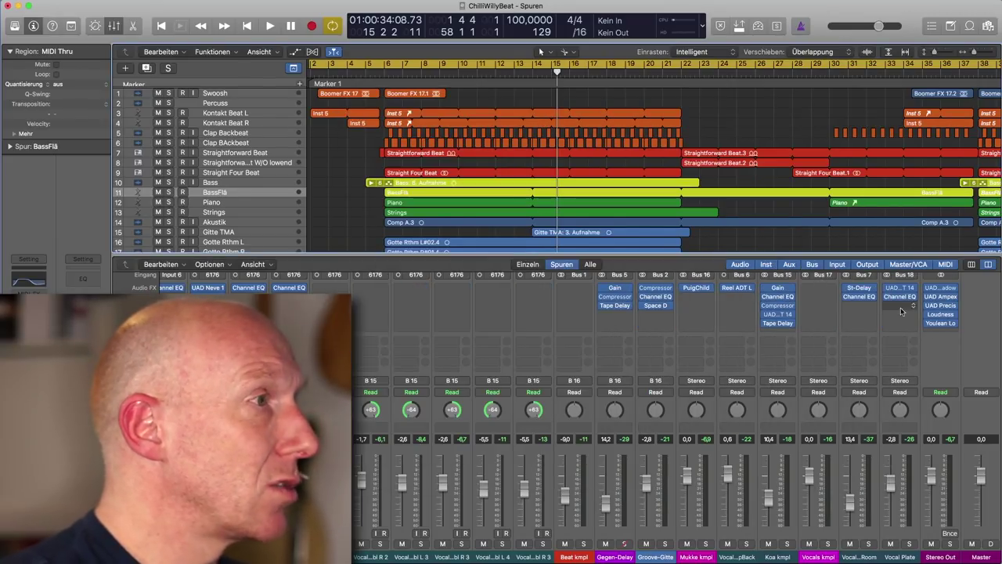
pyautogui.click(940, 321)
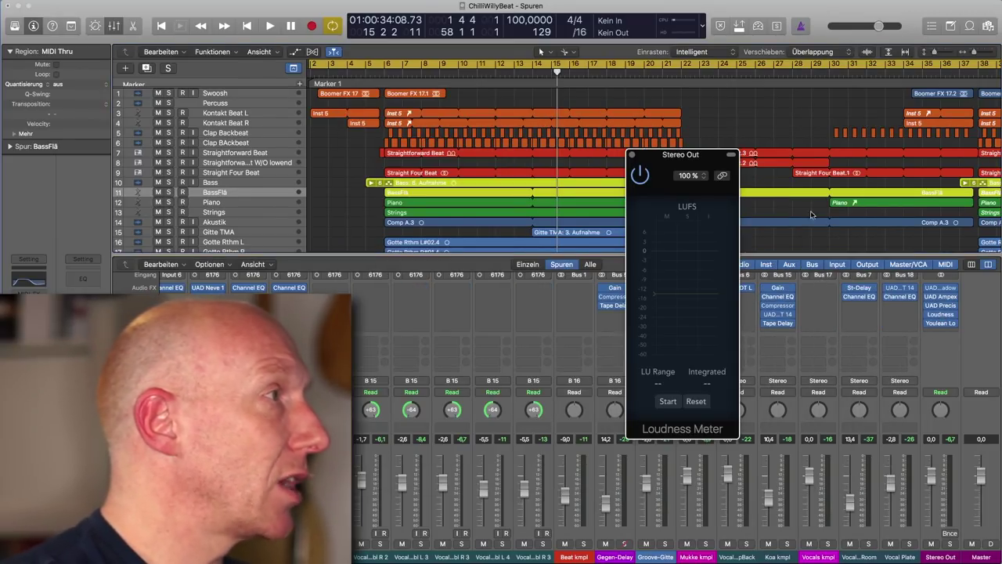
pyautogui.click(630, 155)
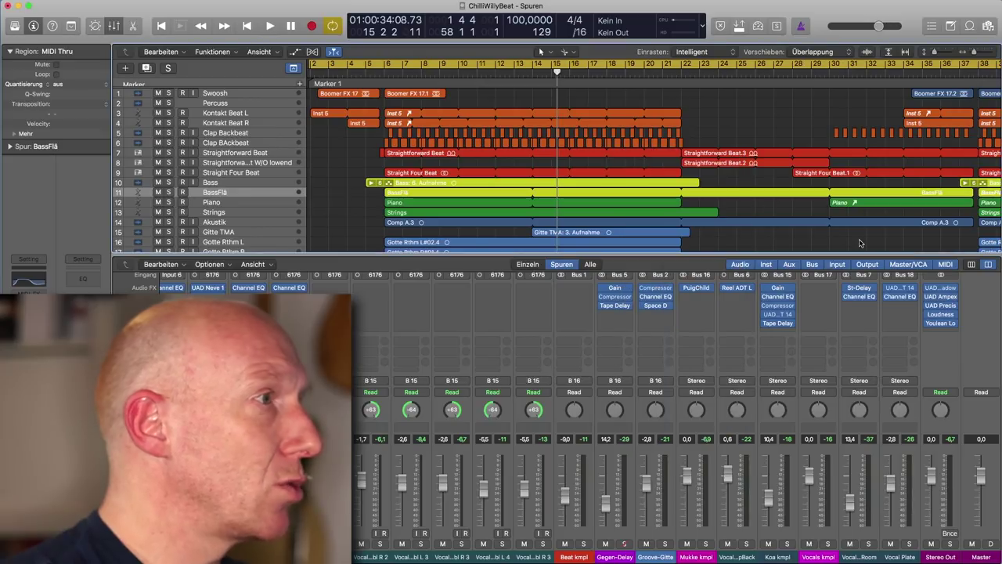
# Set the input of the Stereo Out's UAD Precision Limiter to 7 dB and close the plug-in window
pyautogui.click(942, 305)
pyautogui.moveTo(411, 74); pyautogui.dragTo(590, 195)
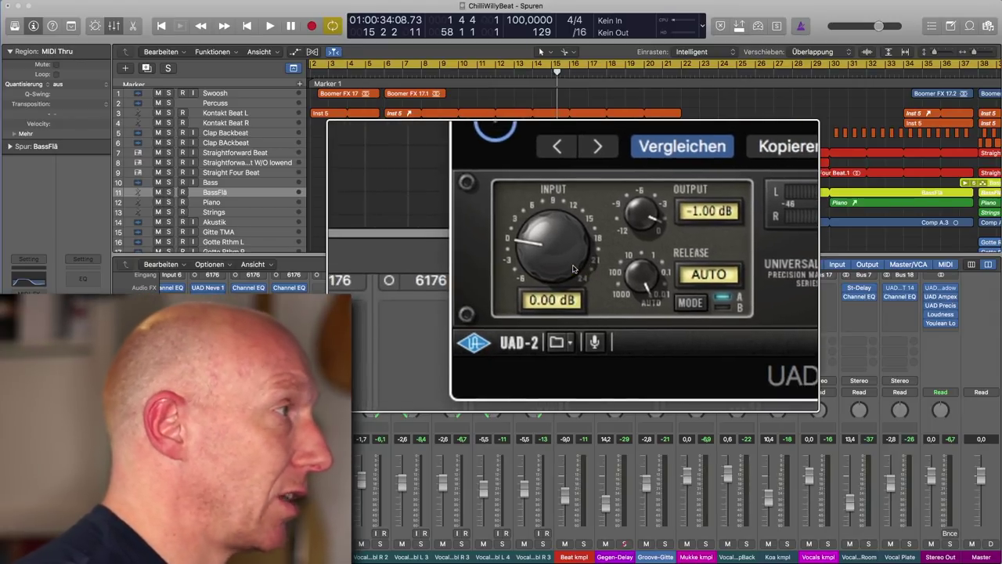
pyautogui.click(574, 267)
pyautogui.write('7')
pyautogui.press('Return')
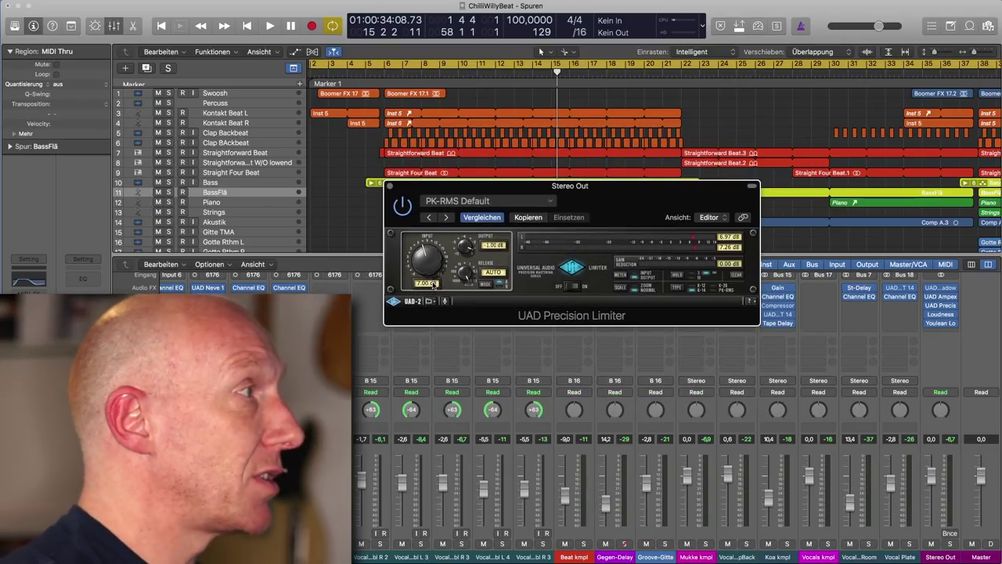
pyautogui.click(389, 186)
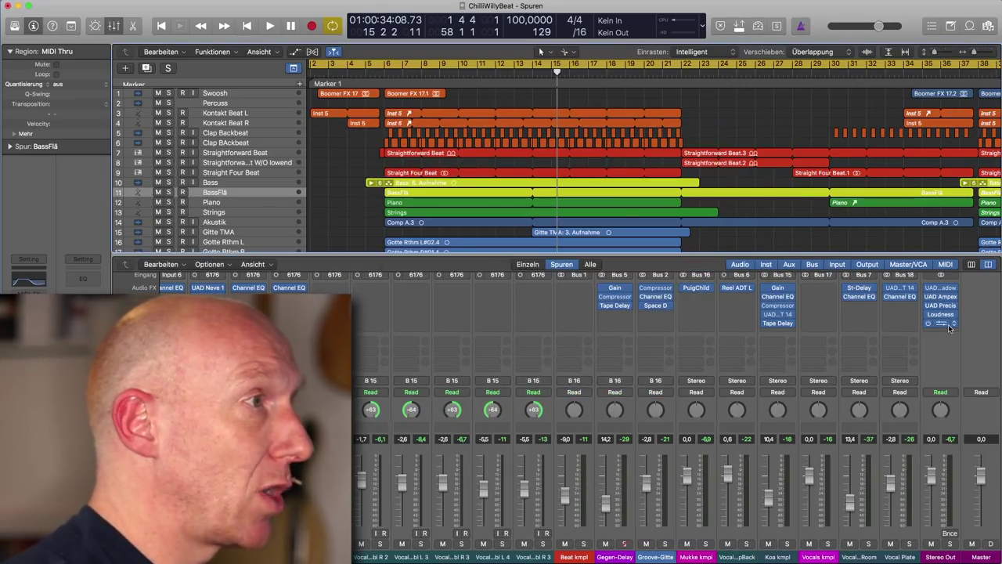
# Measure the song from its beginning with the Youlean Loudness Meter on the Stereo Out, stop playback and close the meter
pyautogui.click(944, 327)
pyautogui.press('Return')
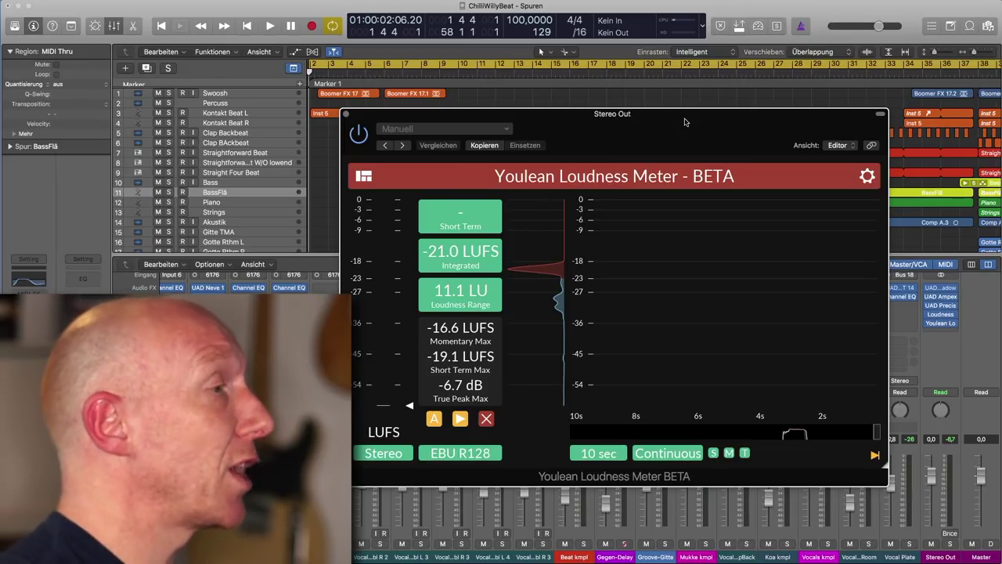
pyautogui.press('space')
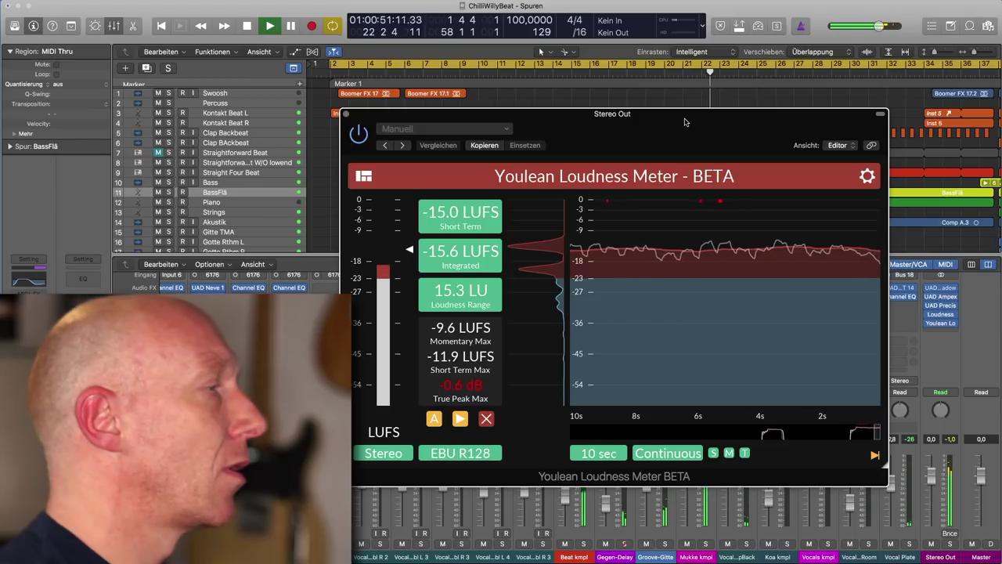
pyautogui.press('space')
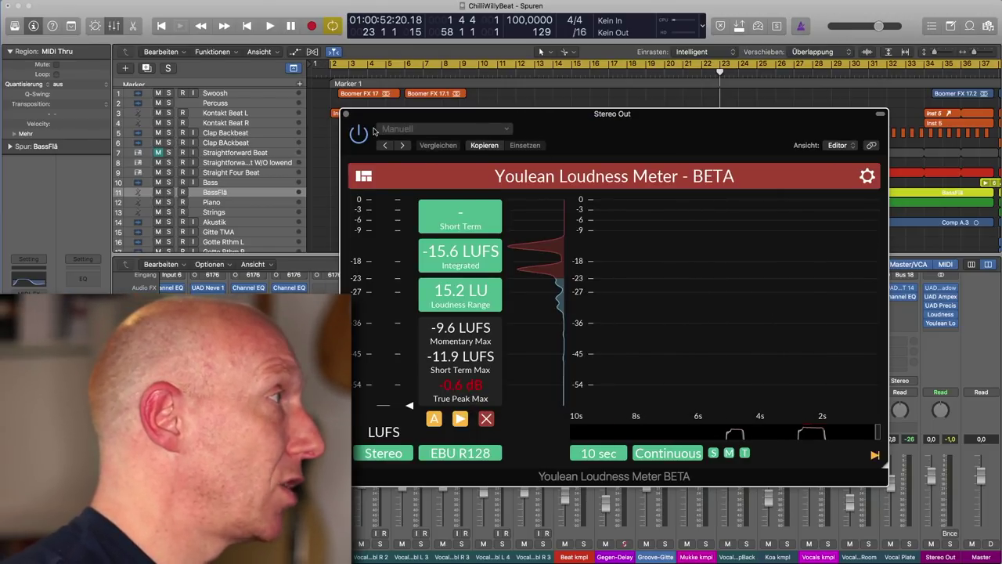
pyautogui.click(346, 114)
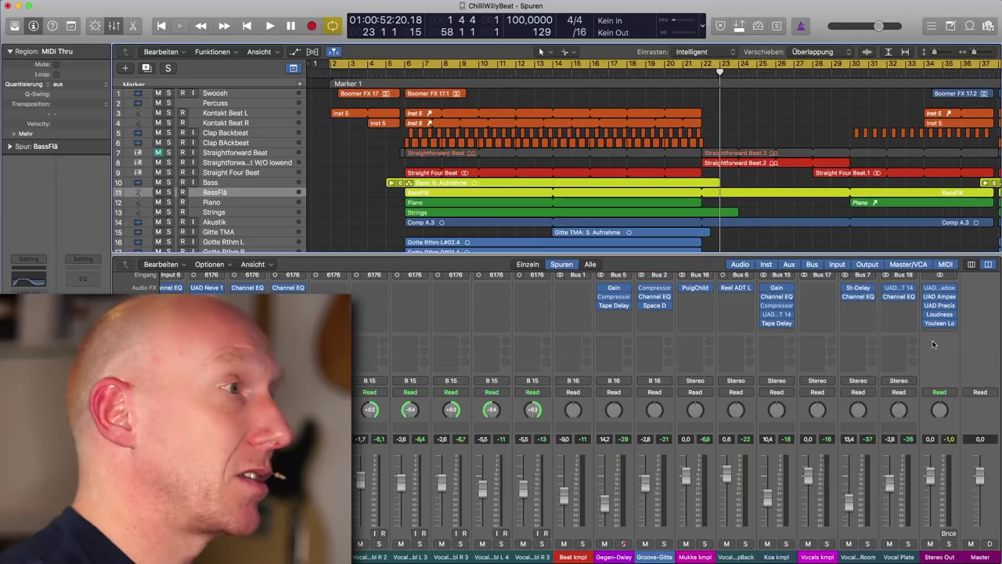
# Set the output of the UAD Precision Limiter on the Stereo Out channel to -1.5 dB
pyautogui.moveTo(940, 325)
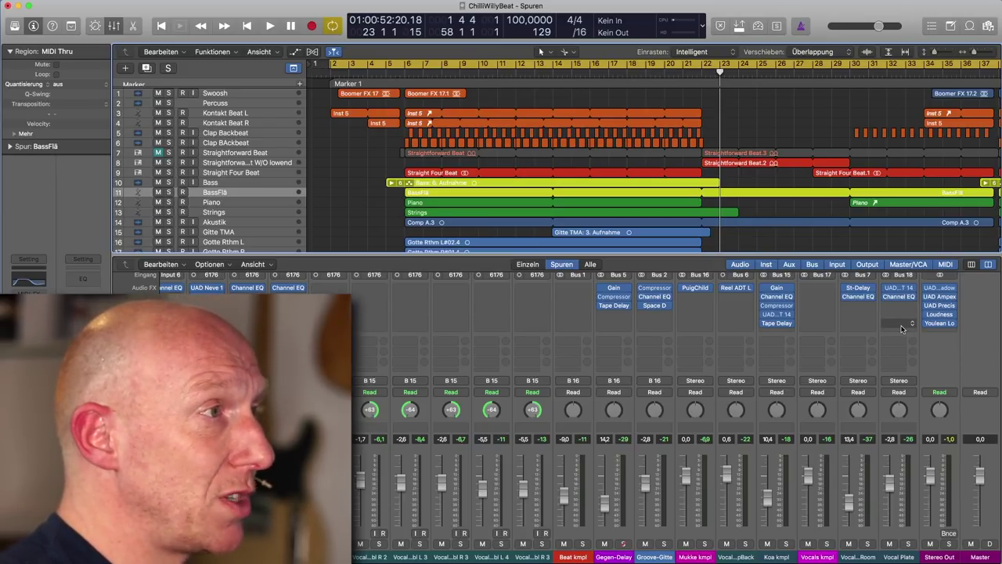
pyautogui.click(939, 306)
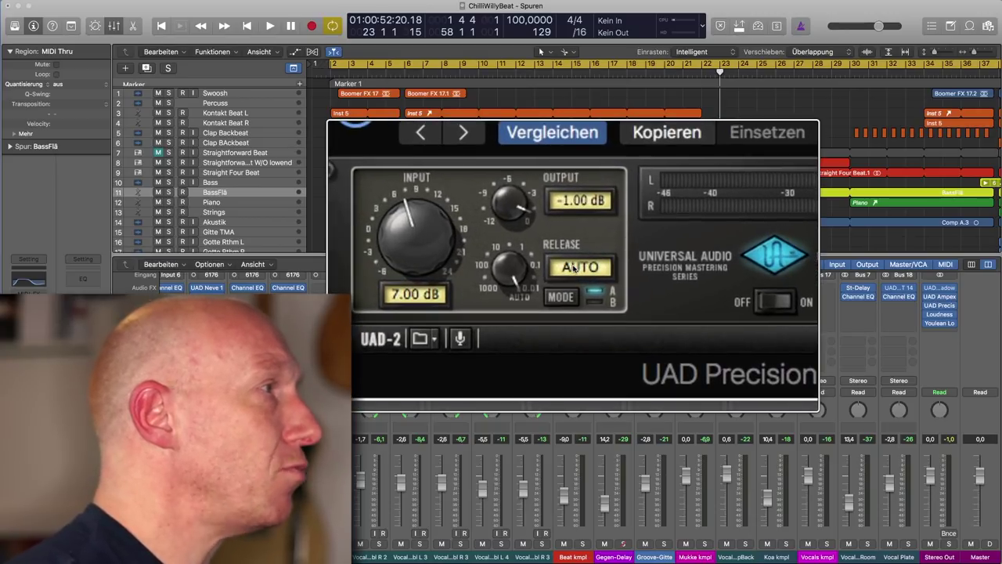
pyautogui.click(575, 264)
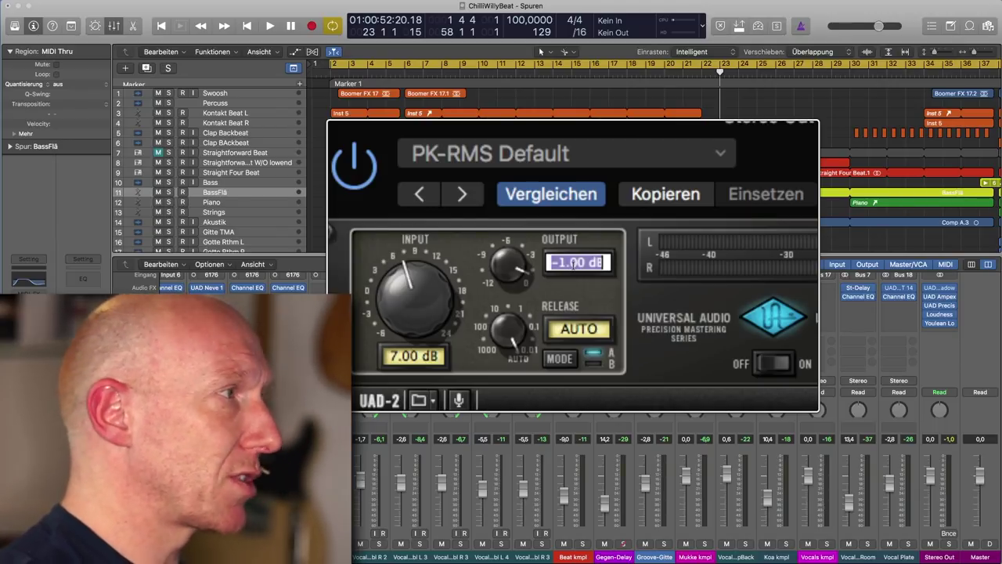
pyautogui.write('-1.5')
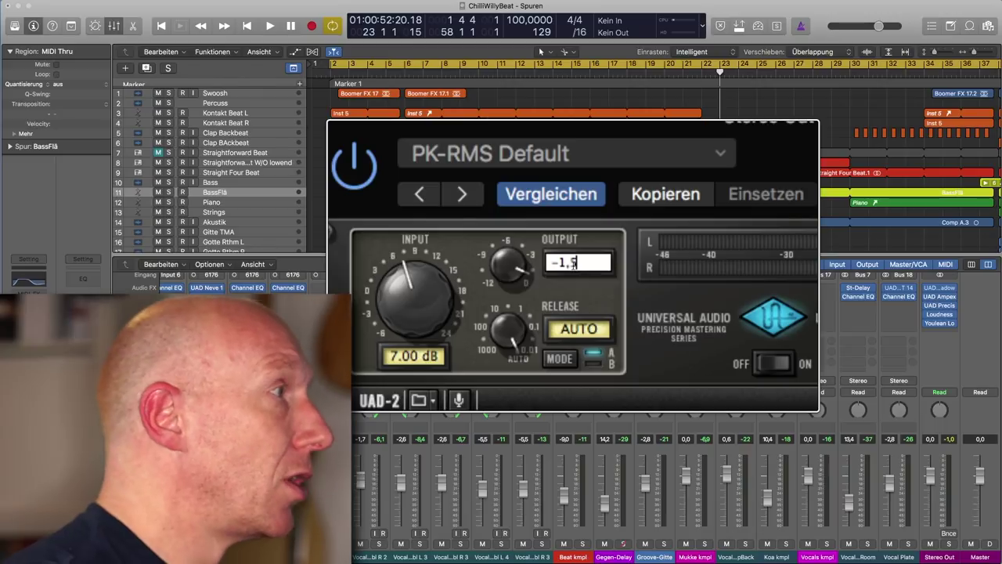
pyautogui.press('Return')
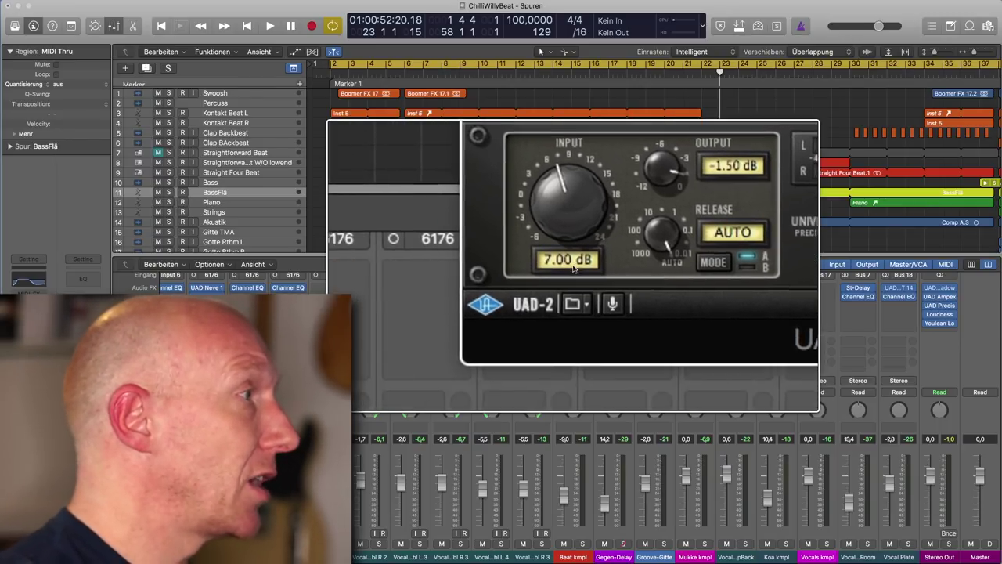
# Set the Precision Limiter's input to 8.6 dB and close the plug-in window
pyautogui.doubleClick(574, 267)
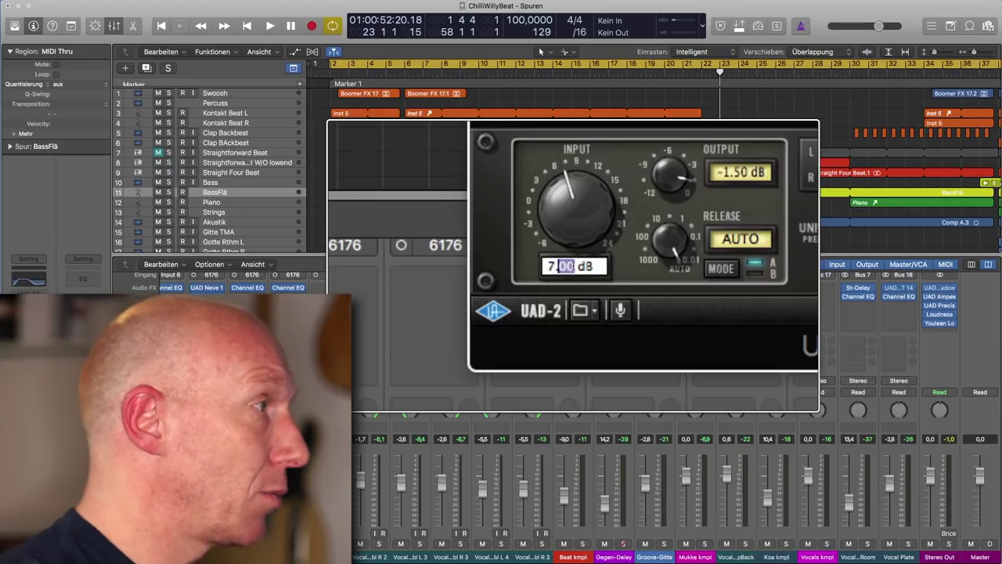
pyautogui.moveTo(573, 266); pyautogui.dragTo(492, 267)
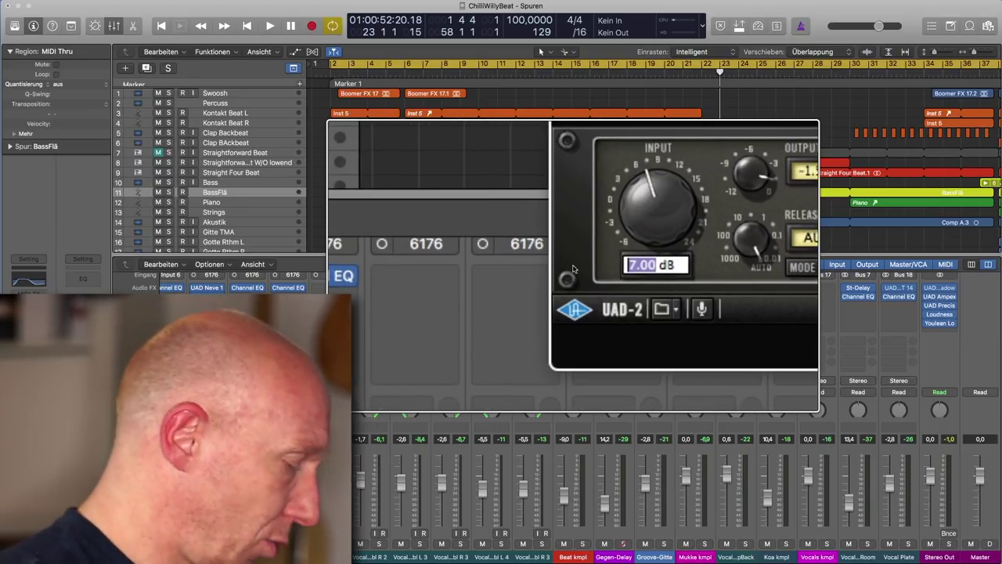
pyautogui.write('8.6')
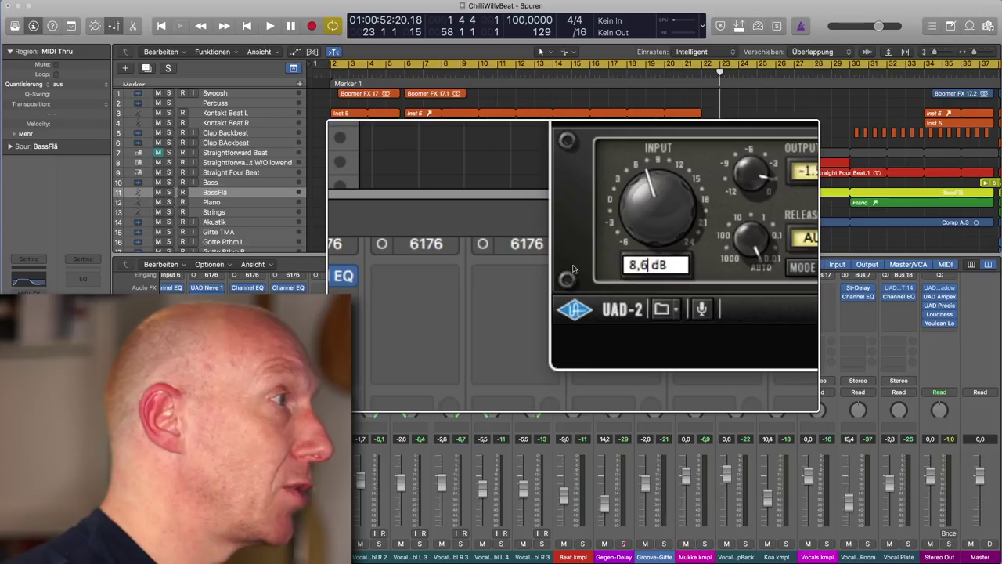
pyautogui.press('Return')
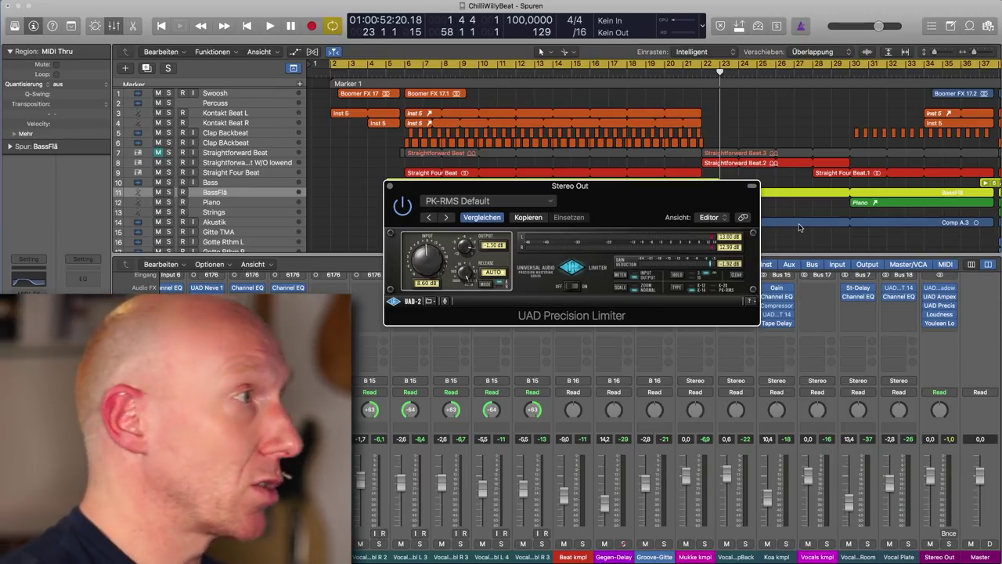
pyautogui.click(390, 187)
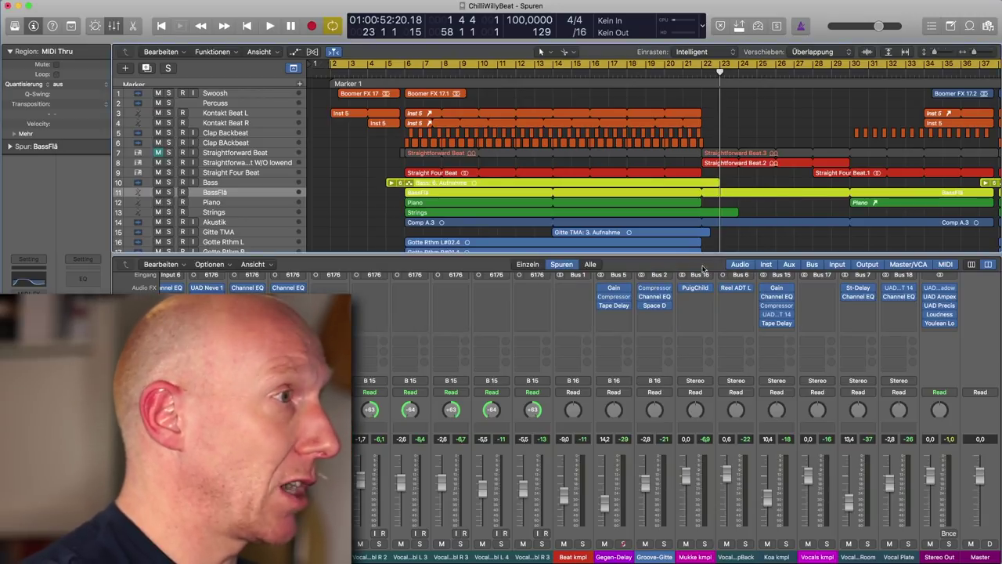
# Reset the Youlean Loudness Meter on the Stereo Out and measure the whole song from its beginning
pyautogui.click(939, 322)
pyautogui.moveTo(605, 120); pyautogui.dragTo(583, 114)
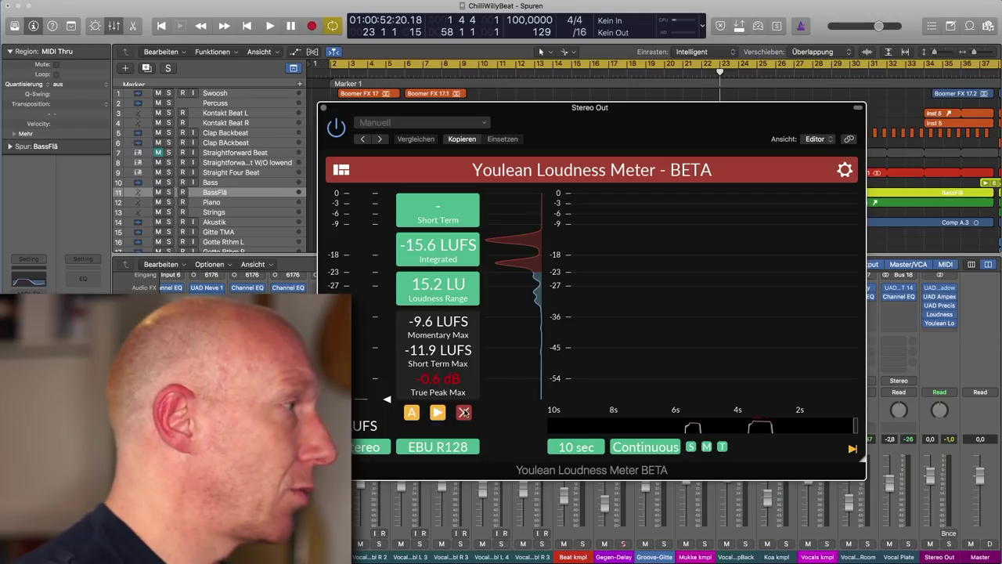
pyautogui.click(464, 412)
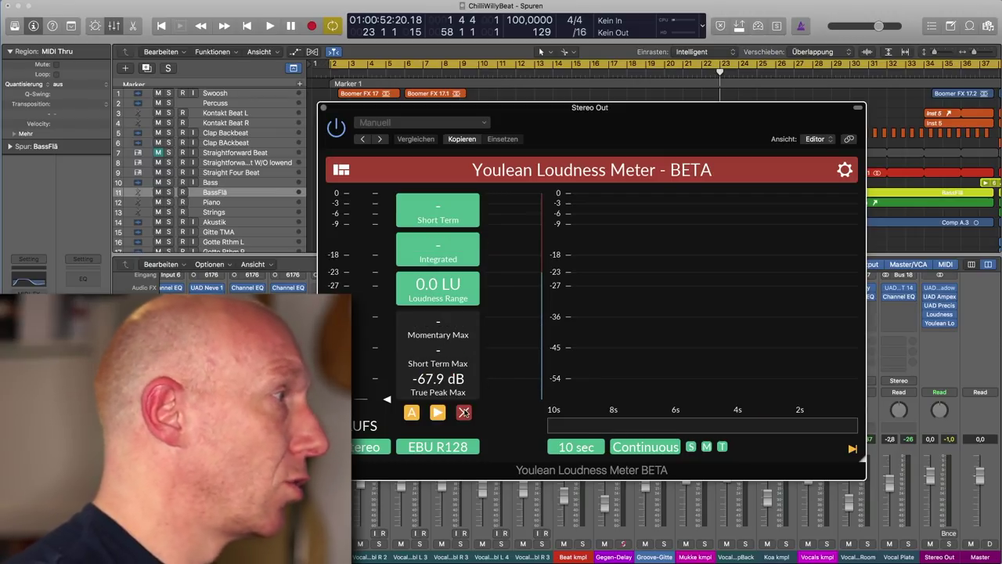
pyautogui.press('Return')
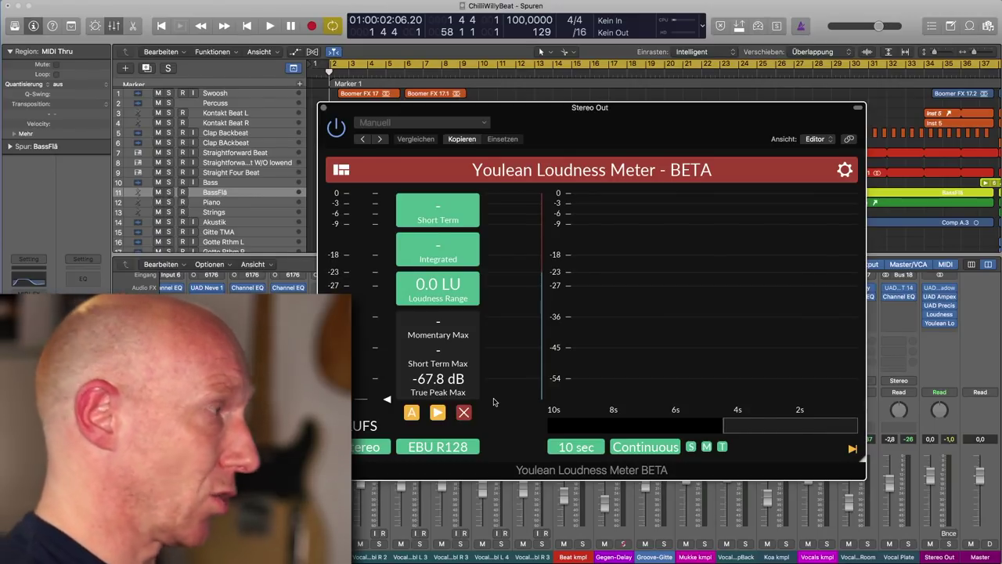
pyautogui.press('space')
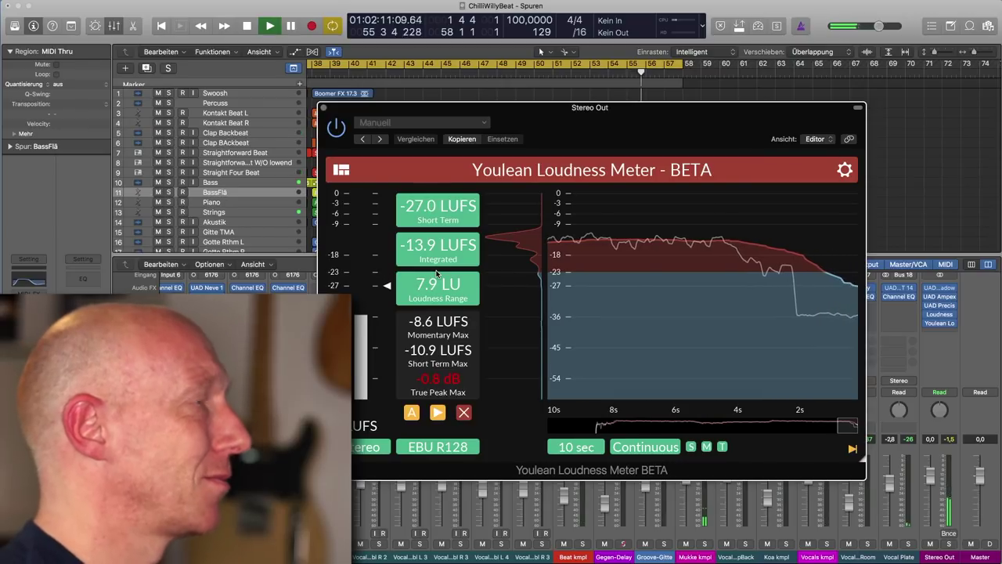
pyautogui.press('space')
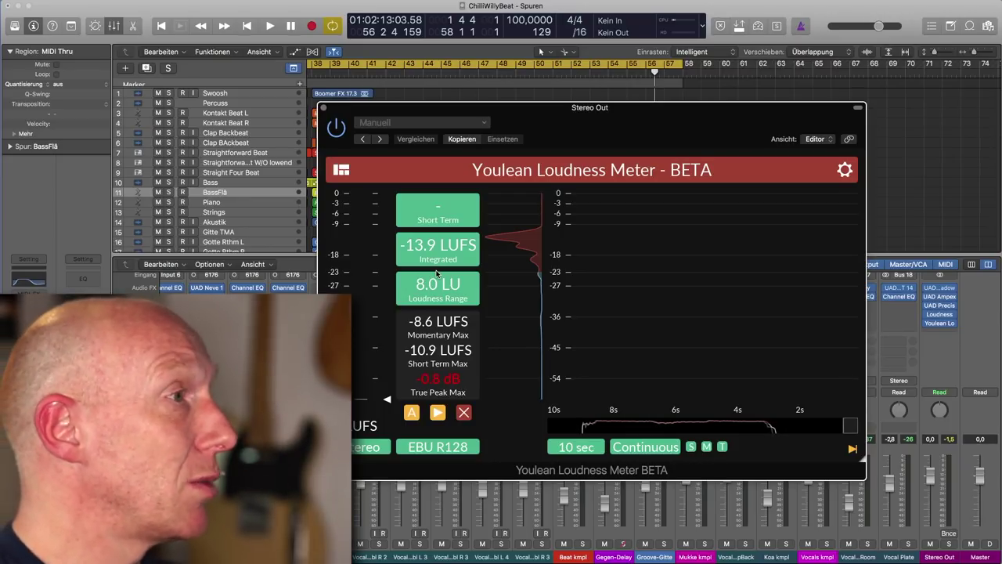
# Inspect Logic's own Loudness Meter on the Stereo Out, close it and reopen the Youlean Loudness Meter
pyautogui.click(324, 107)
pyautogui.click(943, 318)
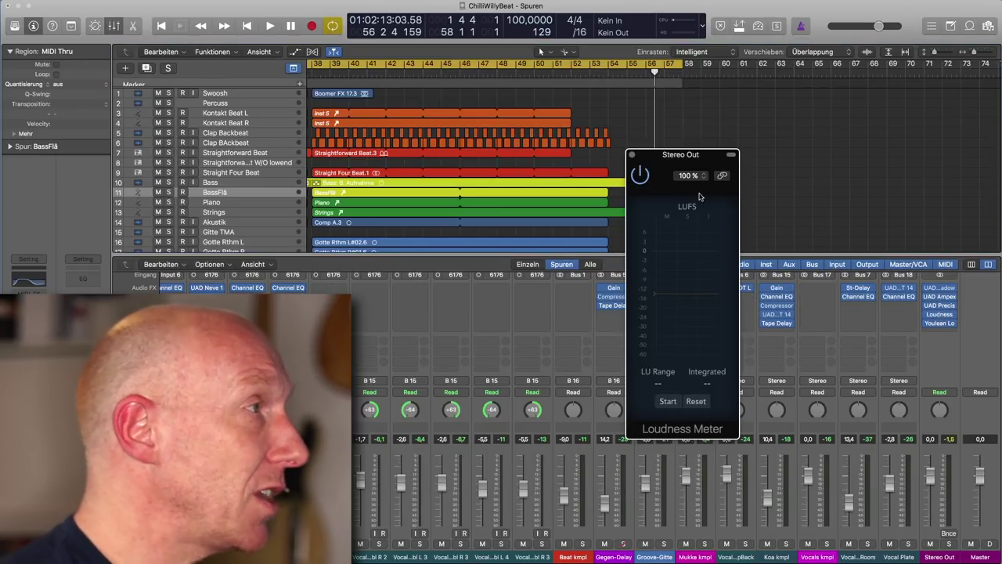
pyautogui.moveTo(675, 160); pyautogui.dragTo(603, 158)
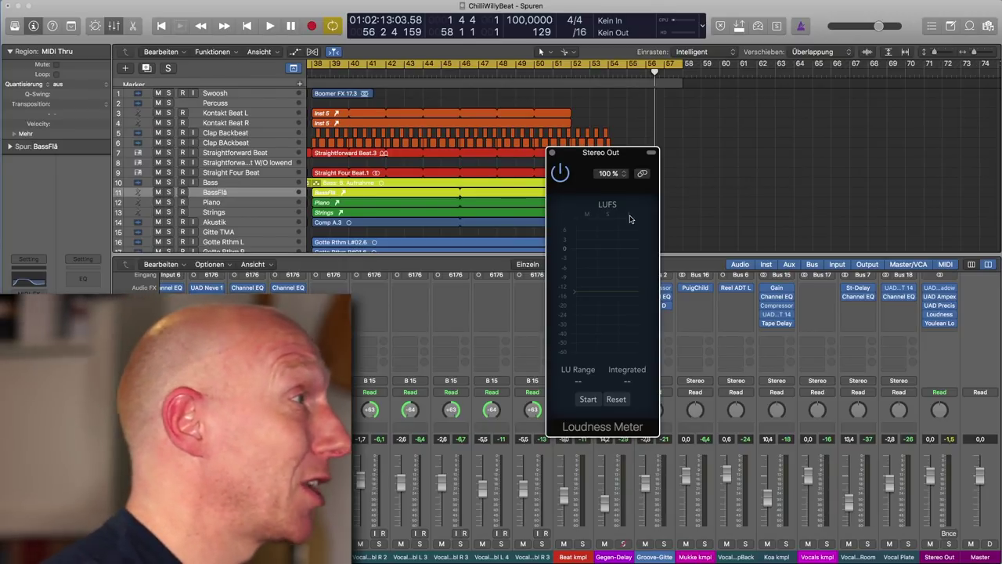
pyautogui.click(552, 152)
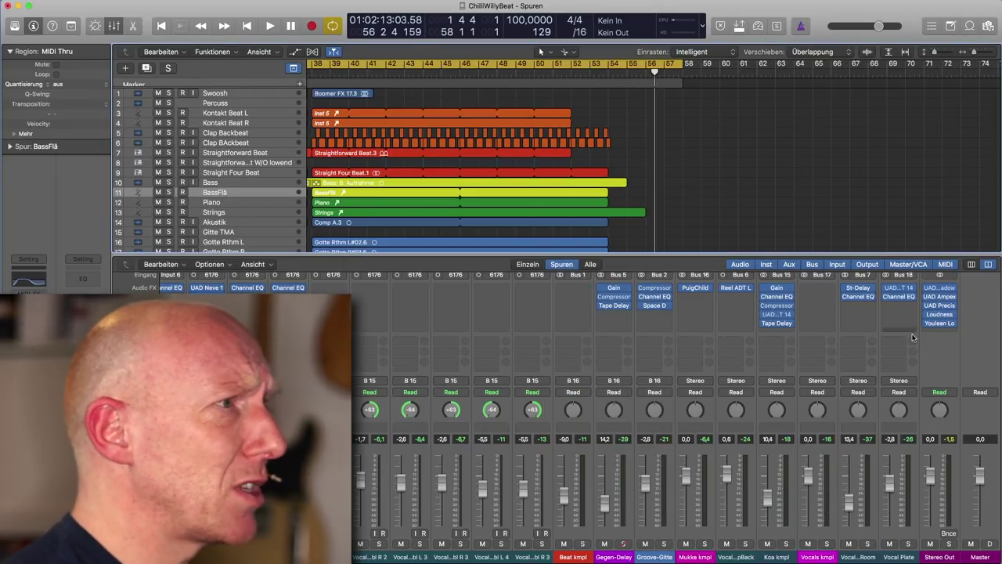
pyautogui.click(940, 324)
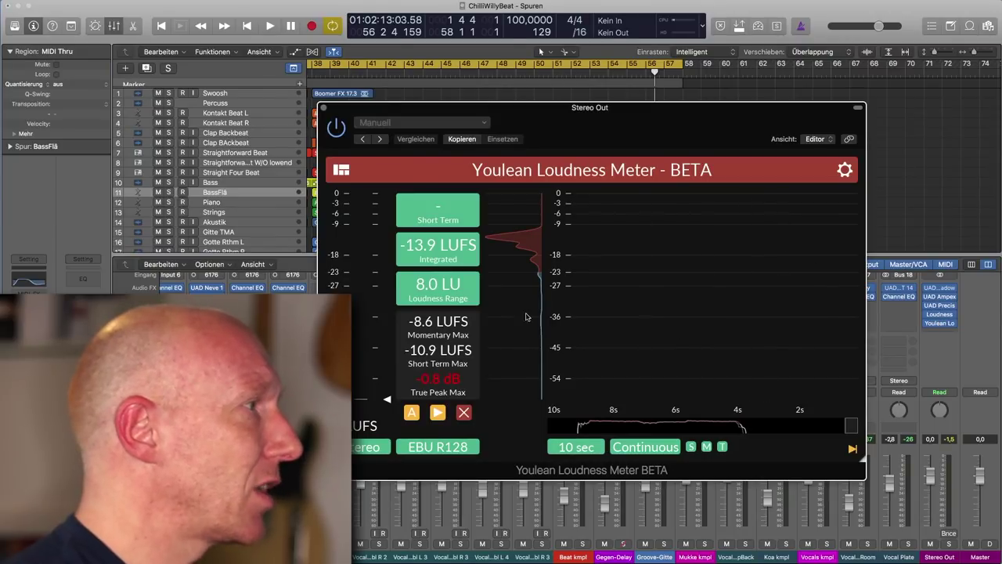